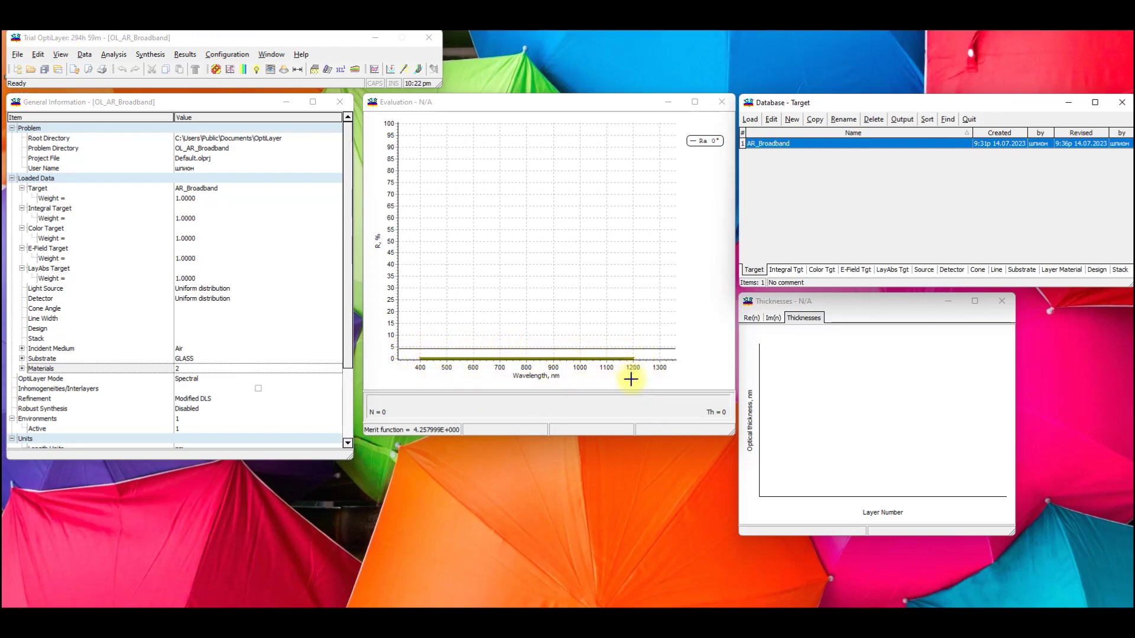
# Inspect the AR_Broadband target's 400–1200 nm zero-reflectance points, selecting the Ra,% column.
pyautogui.click(773, 122)
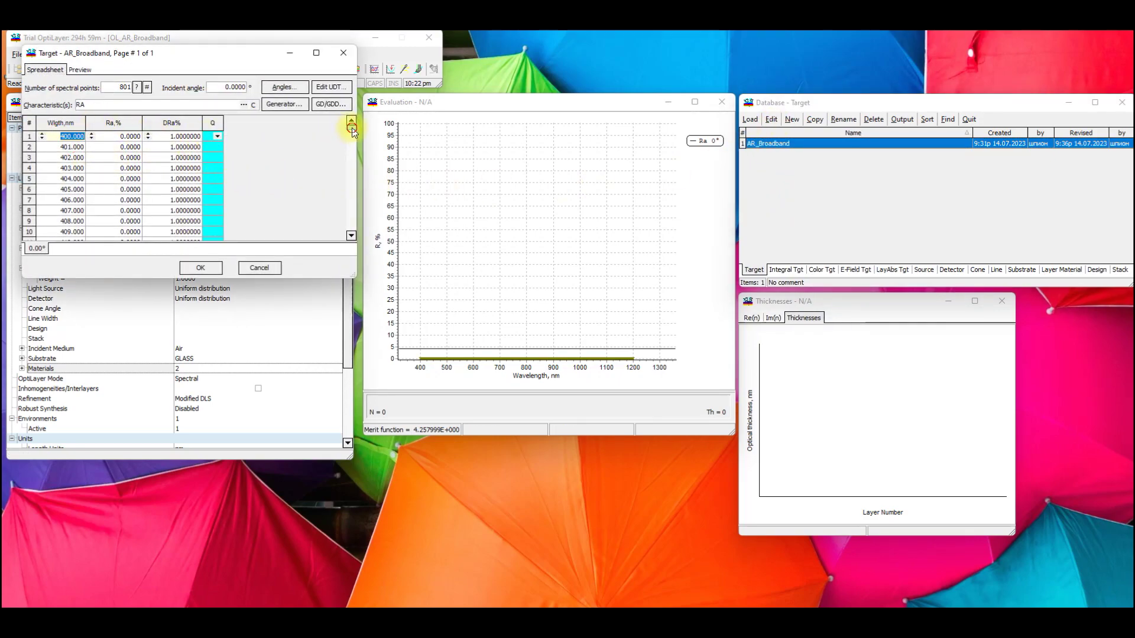
pyautogui.moveTo(353, 128); pyautogui.dragTo(353, 238)
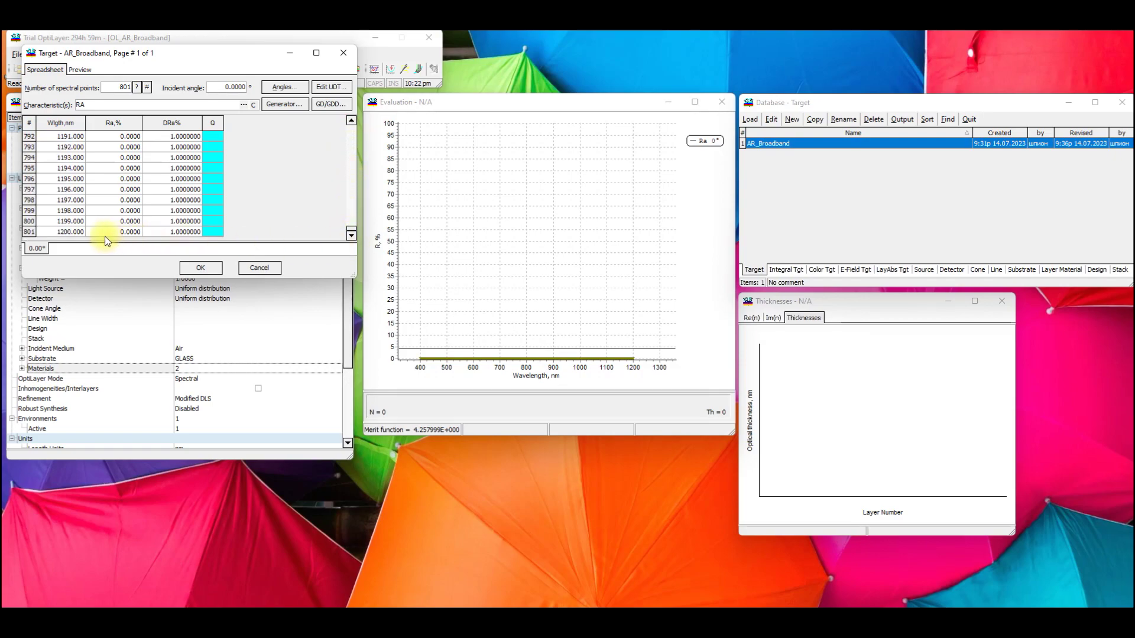
pyautogui.click(122, 125)
pyautogui.moveTo(351, 233); pyautogui.dragTo(353, 135)
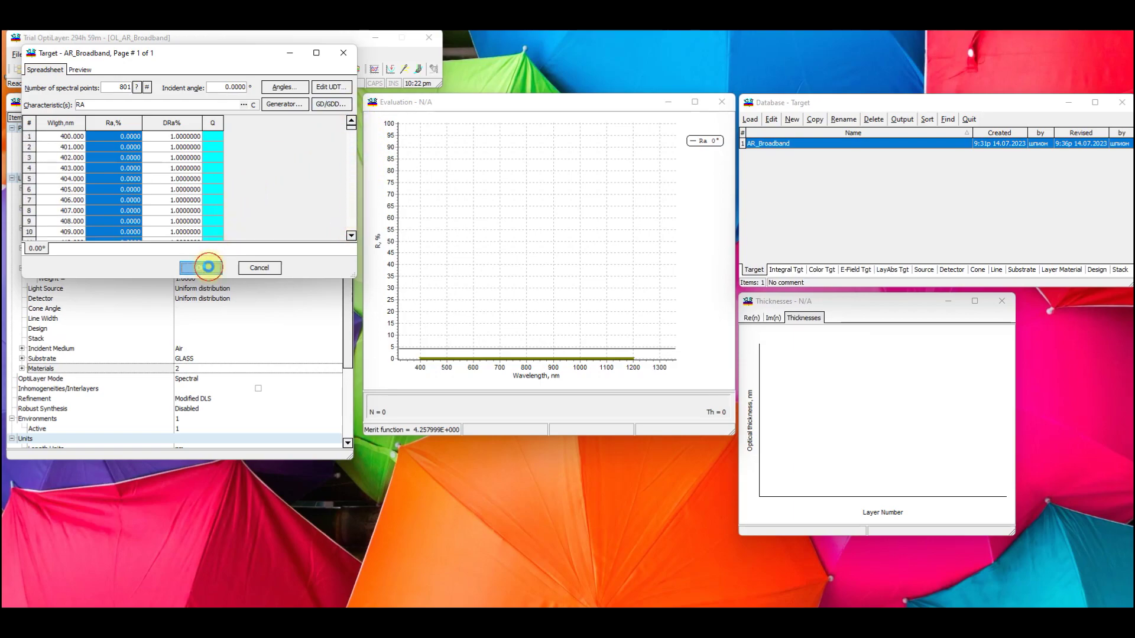
pyautogui.click(202, 268)
# Load the AR_Broadband target and the GLASS substrate into memory.
pyautogui.click(752, 119)
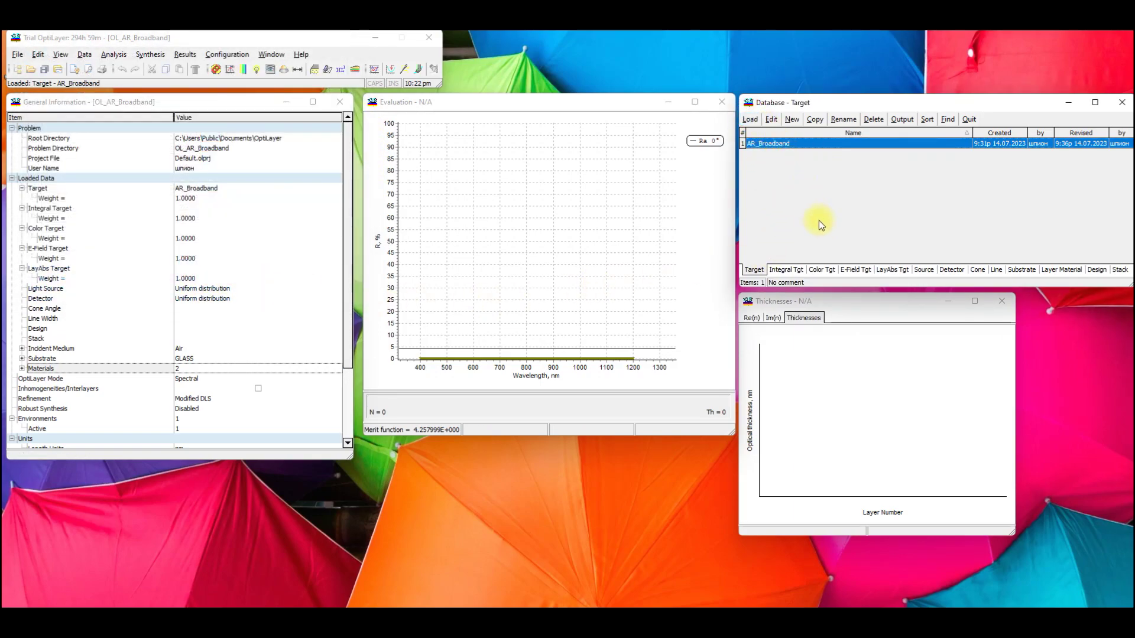
pyautogui.click(1020, 268)
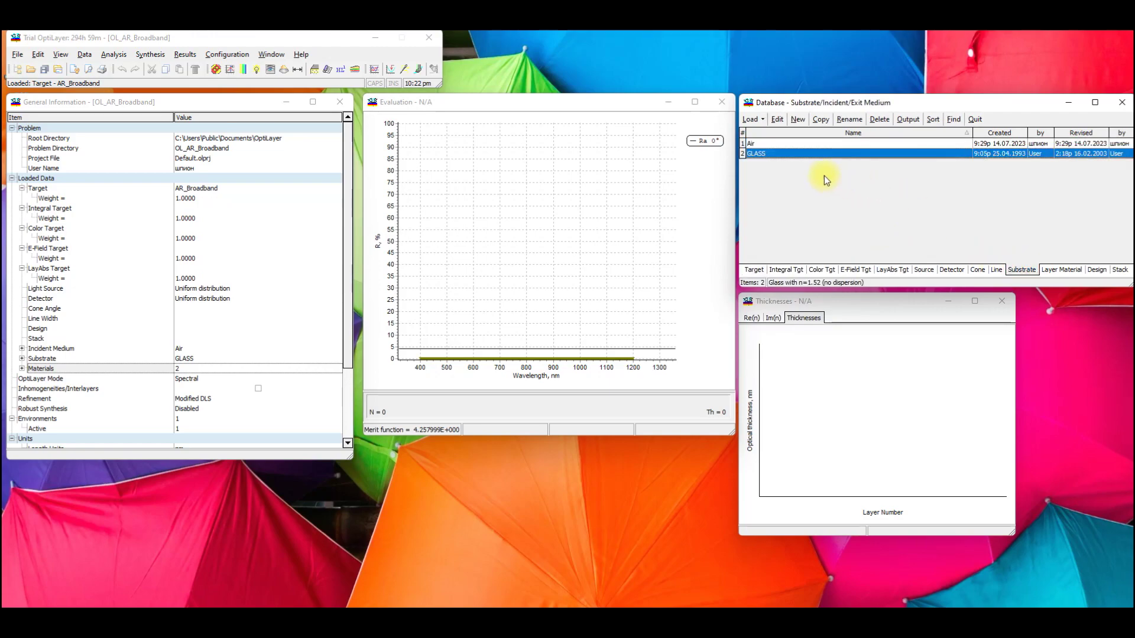
pyautogui.doubleClick(778, 153)
# Load the Nb2O5 and SiO2 layer materials into memory.
pyautogui.click(1058, 270)
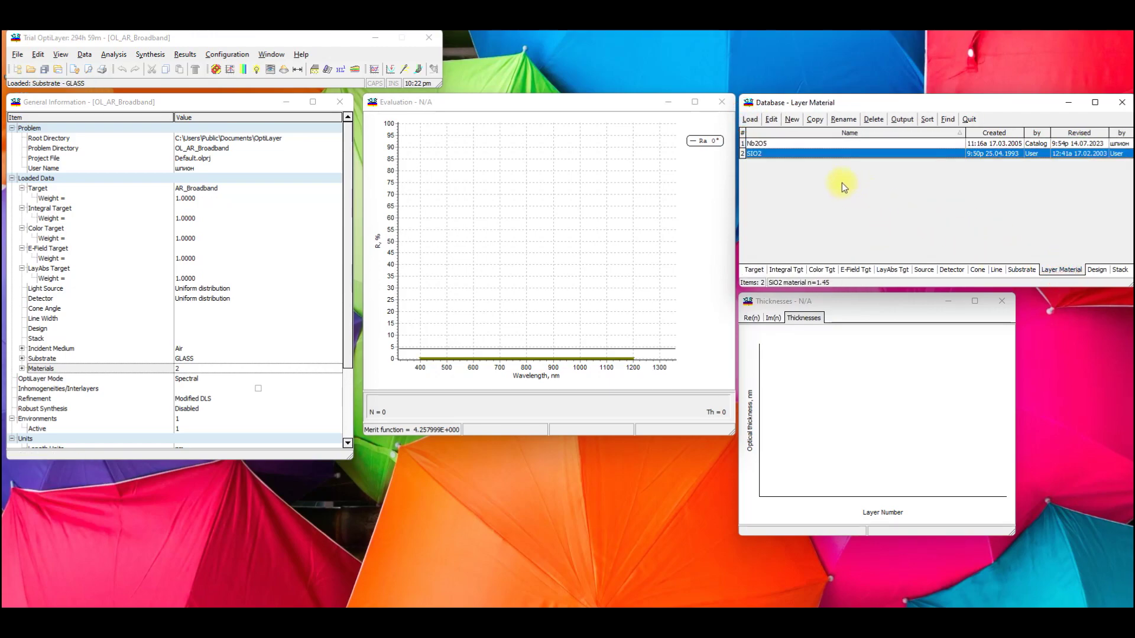
pyautogui.click(774, 145)
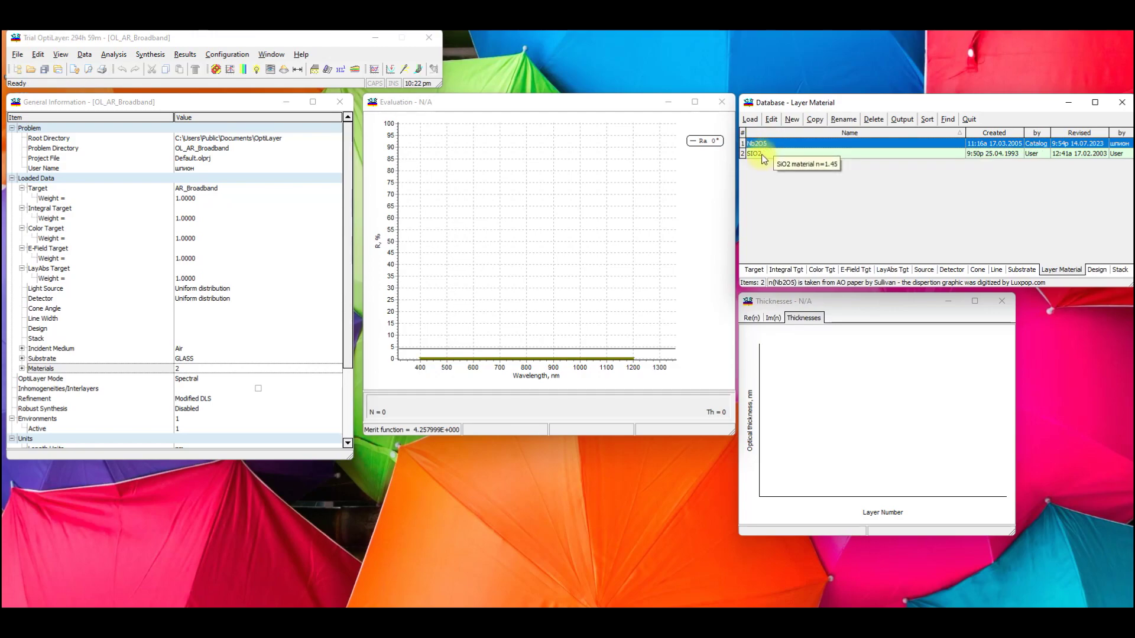
pyautogui.click(762, 155)
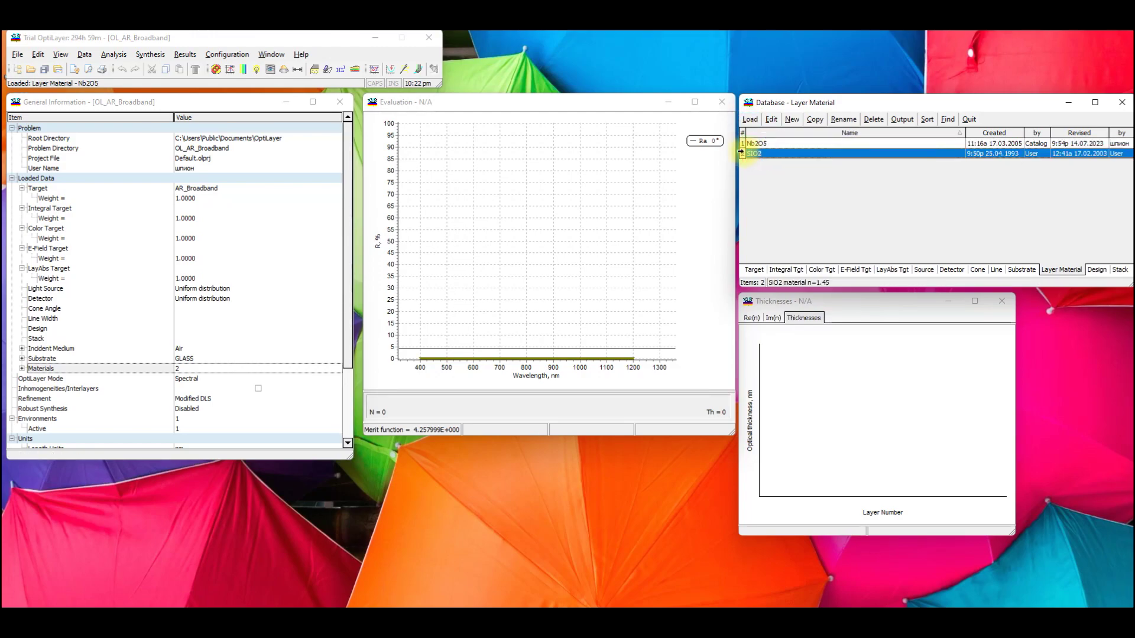
pyautogui.click(752, 120)
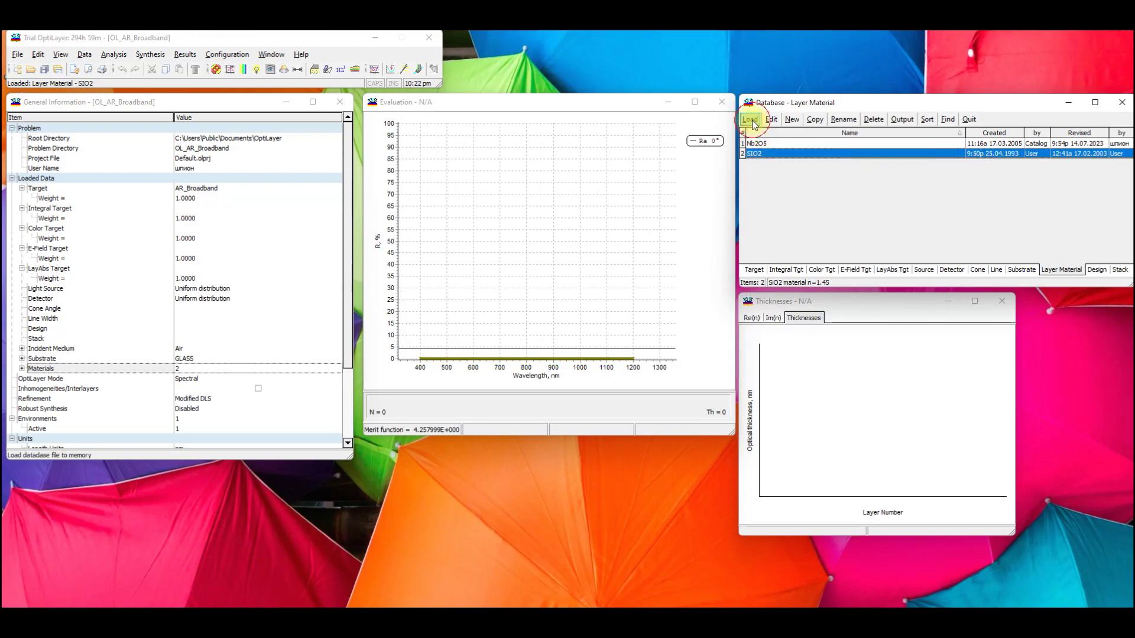
pyautogui.click(1100, 269)
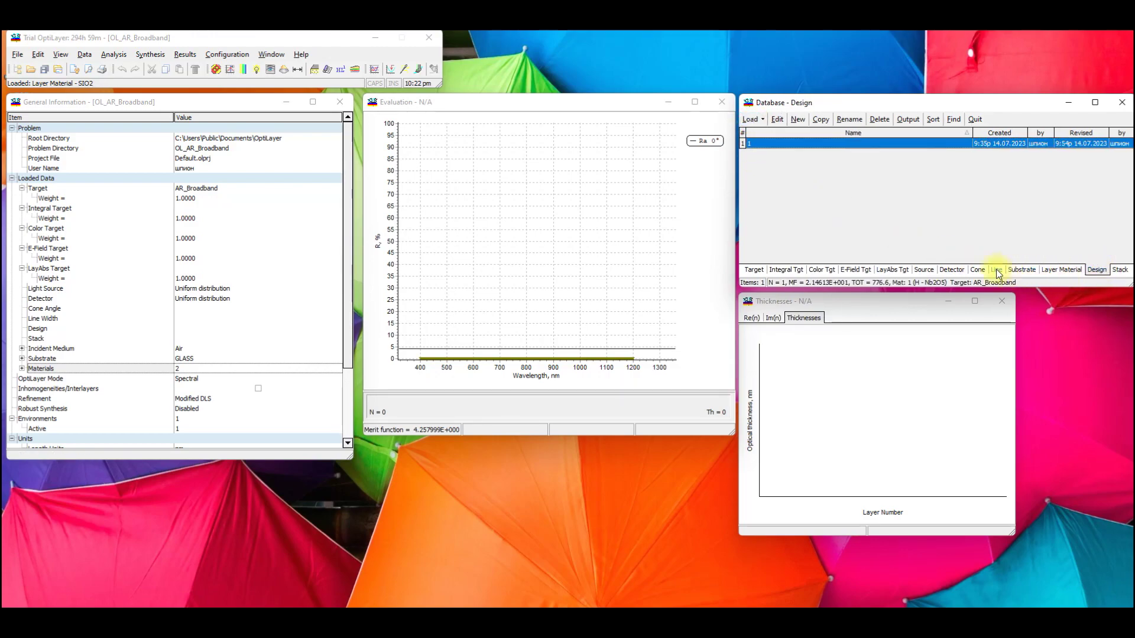
# Check design 1, a single 350 nm Nb2O5 layer, and load it for evaluation.
pyautogui.click(778, 120)
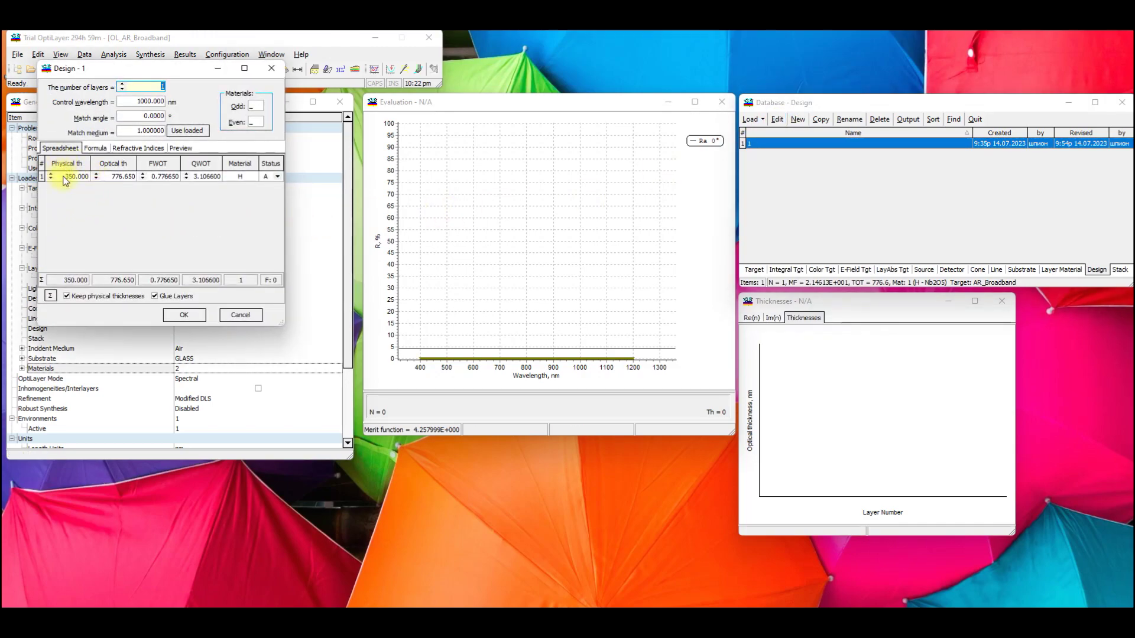
pyautogui.click(184, 314)
pyautogui.click(750, 120)
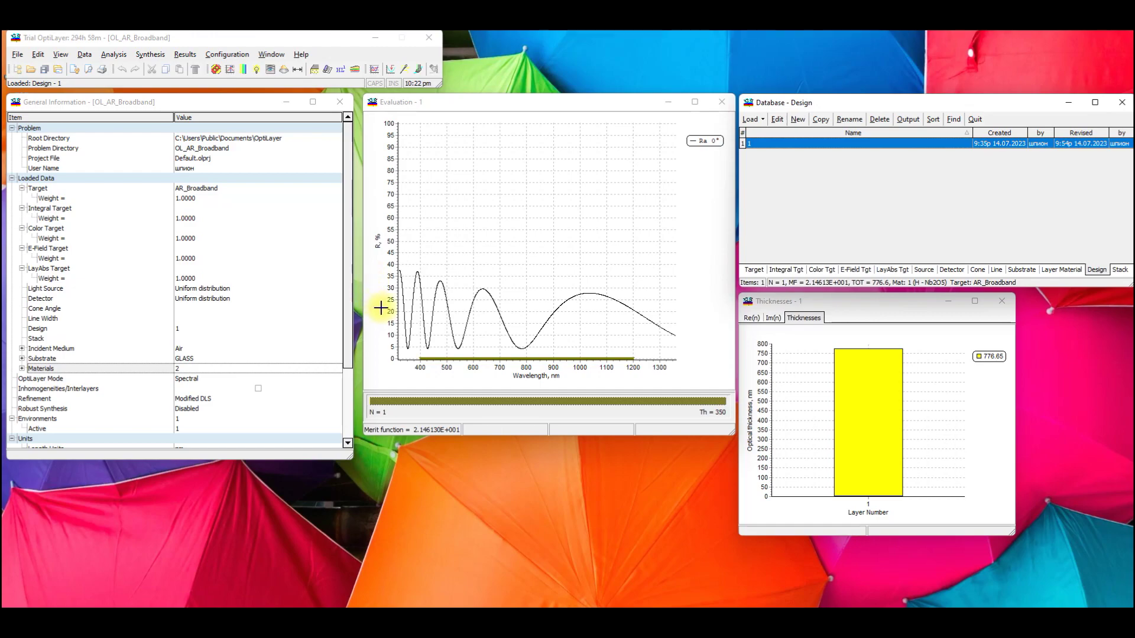
pyautogui.click(147, 54)
# Run needle optimization to reach a 10-layer design, and dismiss the too-thin-layer notice.
pyautogui.click(177, 155)
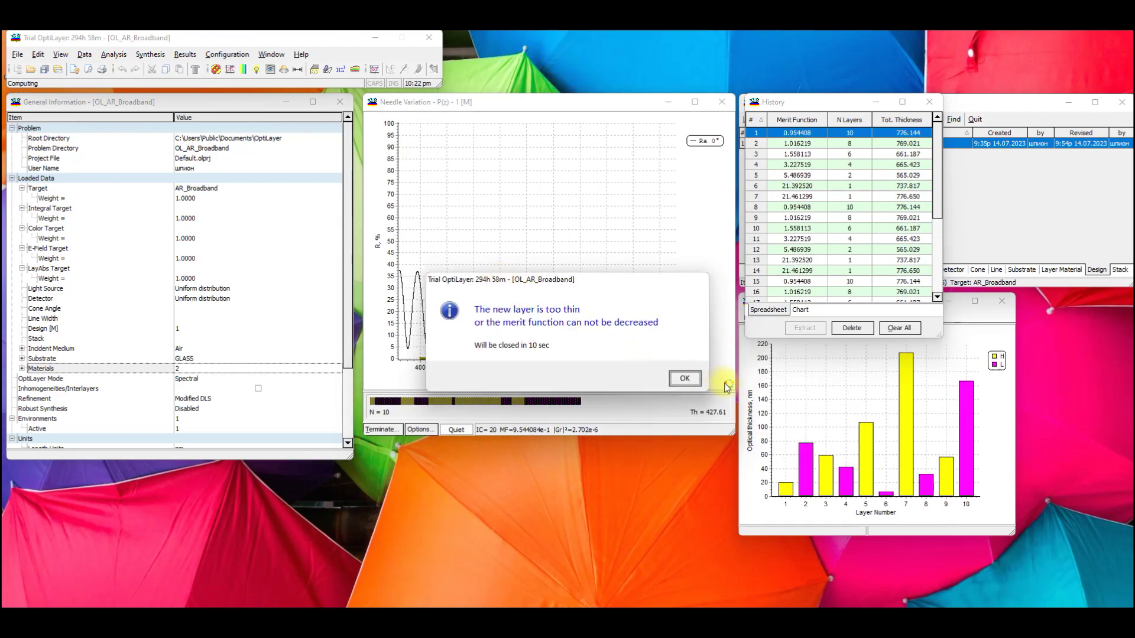
pyautogui.click(685, 379)
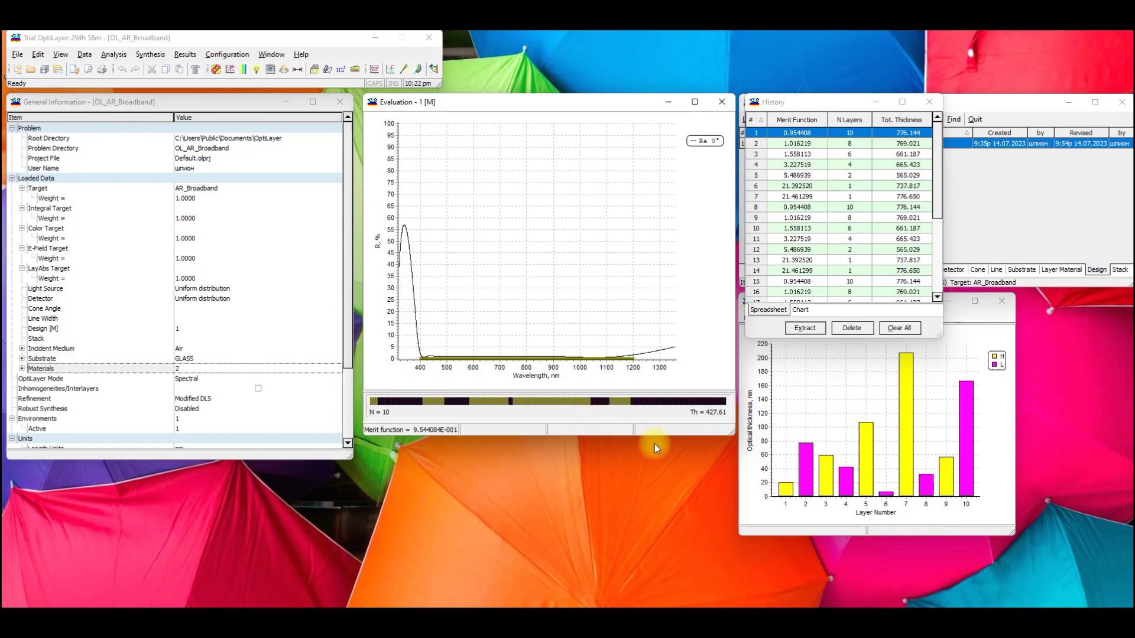
pyautogui.click(777, 530)
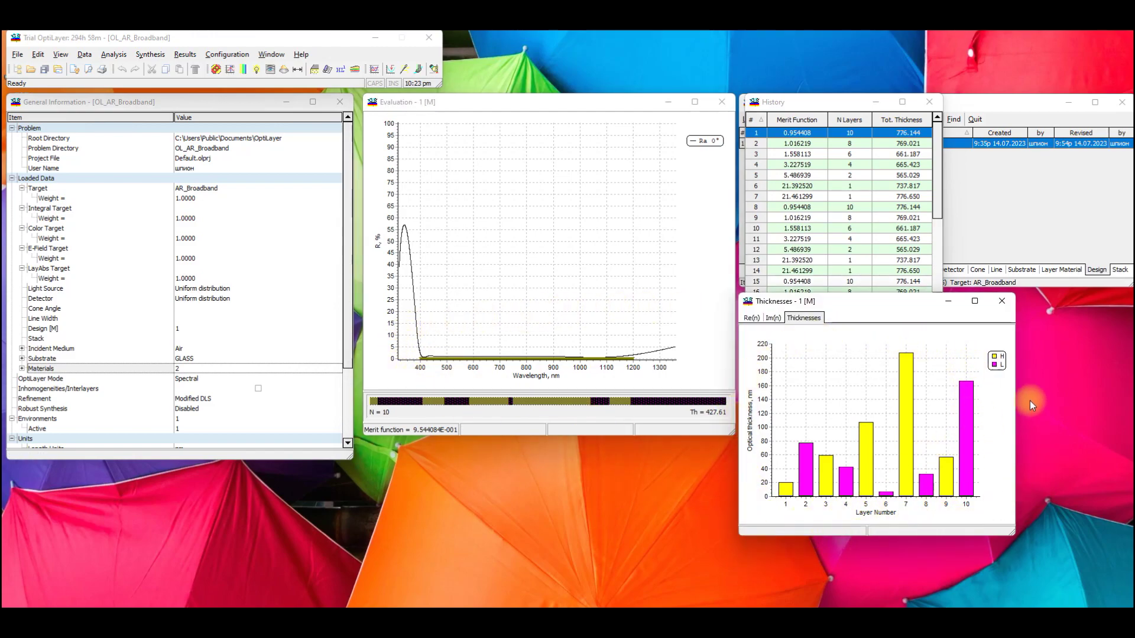
# Select the reflectance evaluation plot to rescale its R axis around 1%.
pyautogui.click(417, 351)
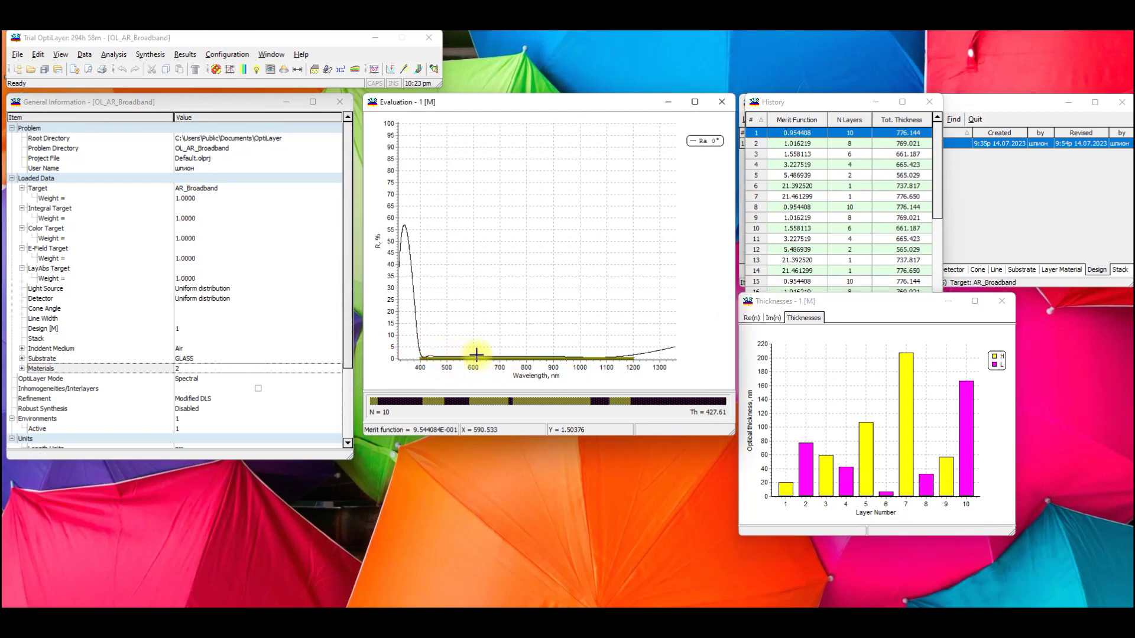
pyautogui.scroll(2, 656, 368)
pyautogui.scroll(1, 620, 355)
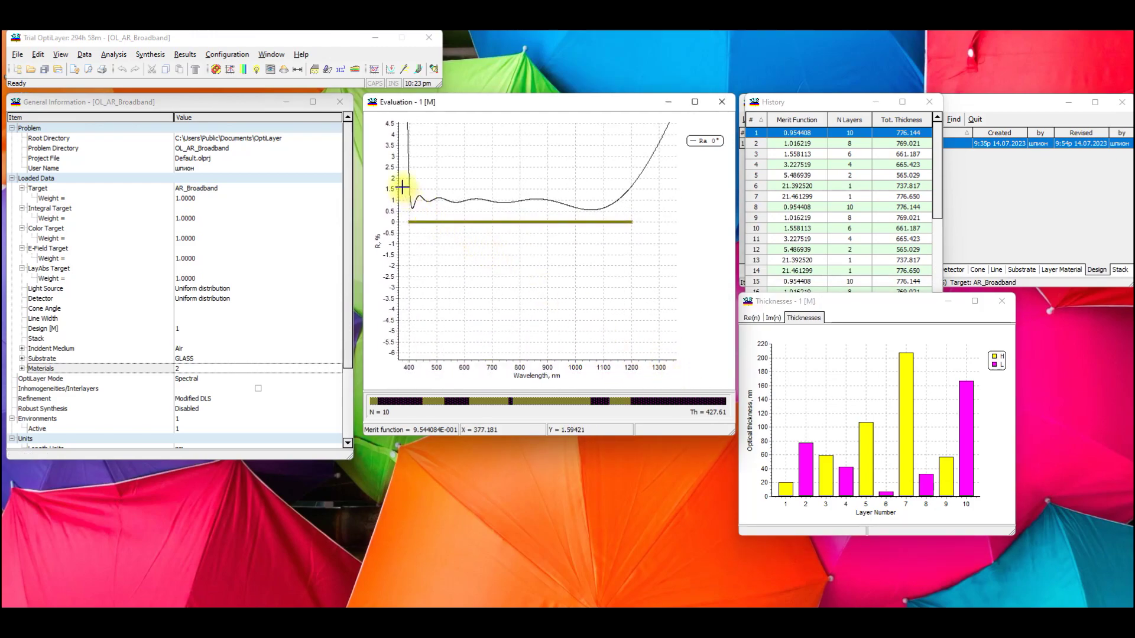
pyautogui.scroll(1, 656, 244)
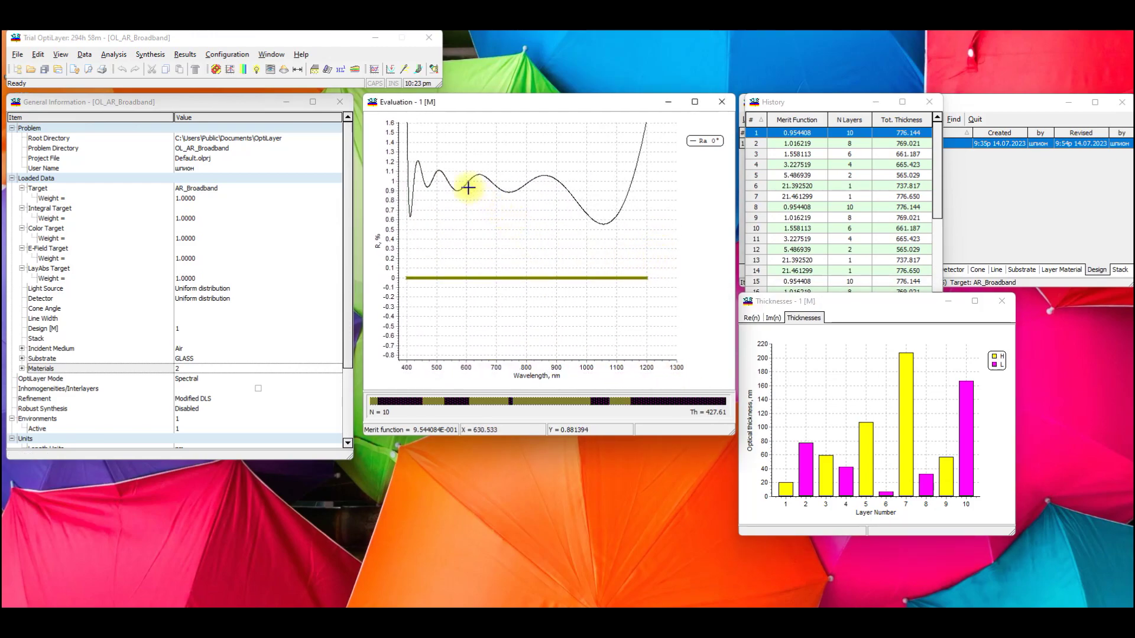